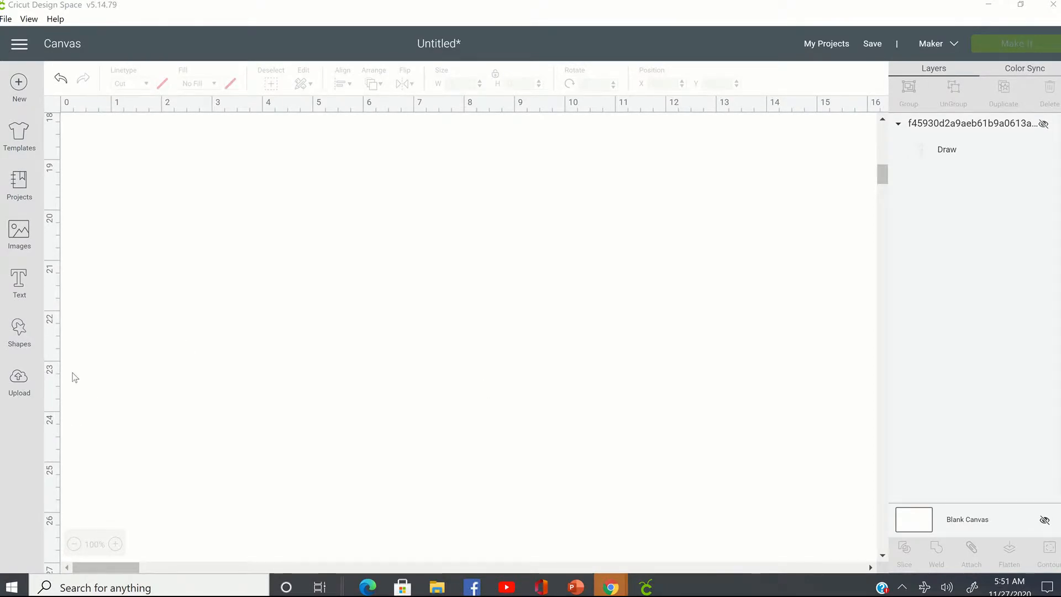
- Insert the uploaded Grinch face with the Santa hat from the uploaded images onto the canvas
{"action": "left_click", "coordinate": [28, 387]}
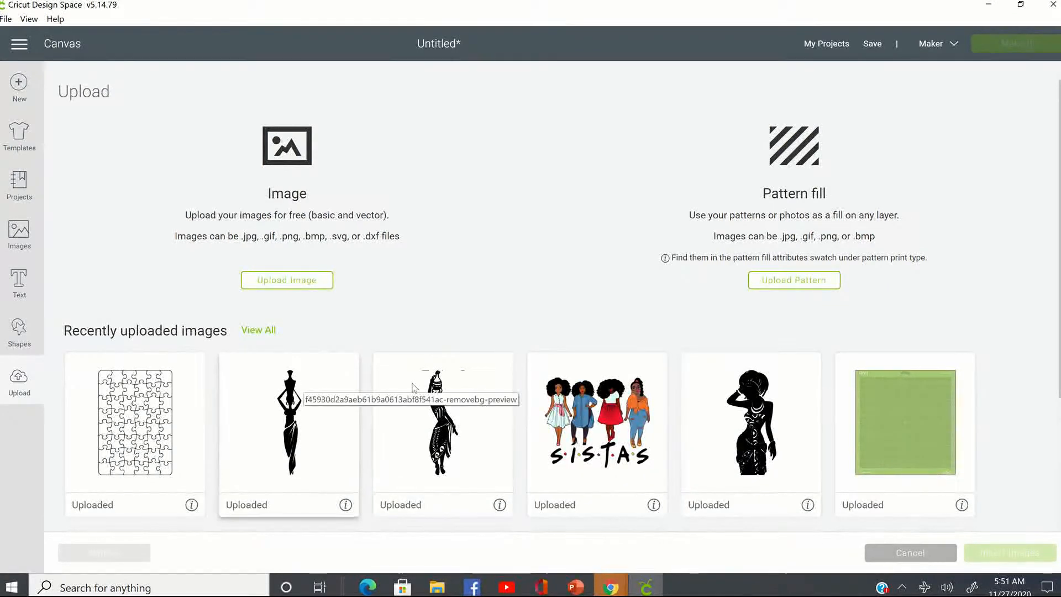
{"action": "scroll", "coordinate": [470, 386], "scroll_direction": "down", "scroll_amount": 3}
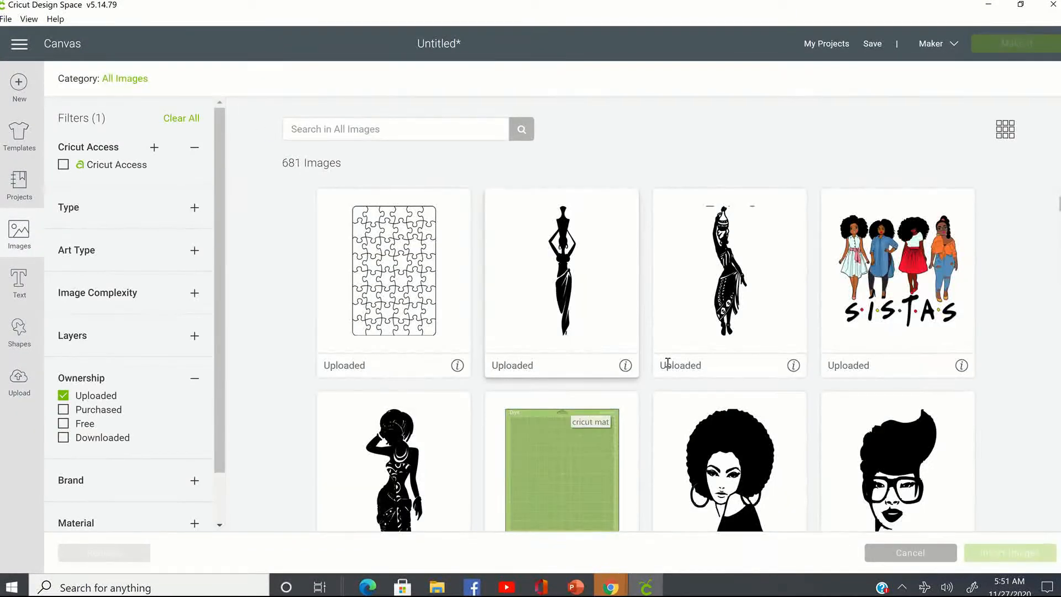
{"action": "scroll", "coordinate": [670, 365], "scroll_direction": "down", "scroll_amount": 3}
{"action": "scroll", "coordinate": [667, 361], "scroll_direction": "down", "scroll_amount": 6}
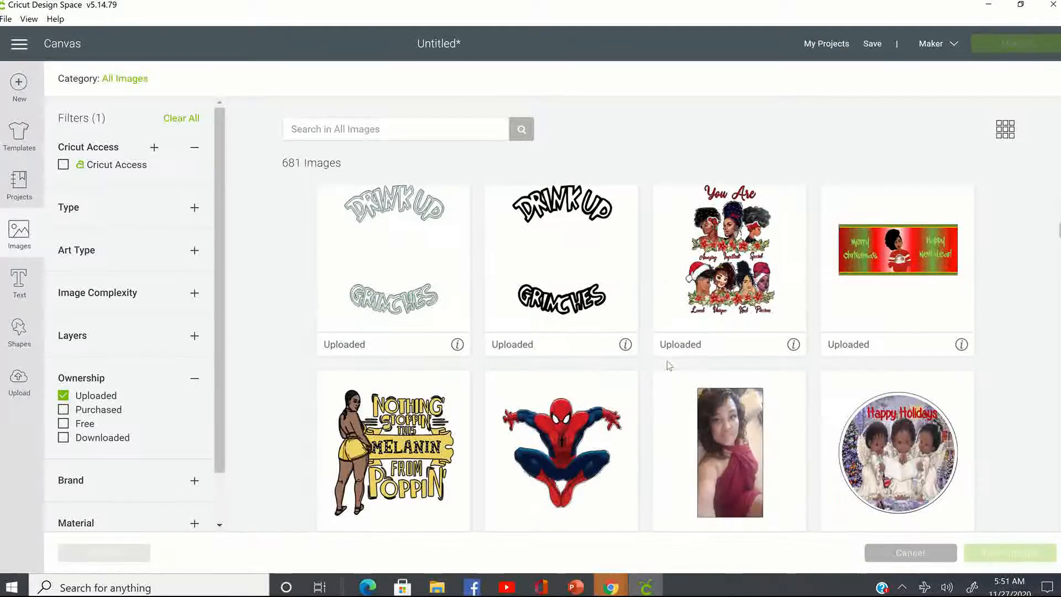
{"action": "scroll", "coordinate": [668, 360], "scroll_direction": "down", "scroll_amount": 5}
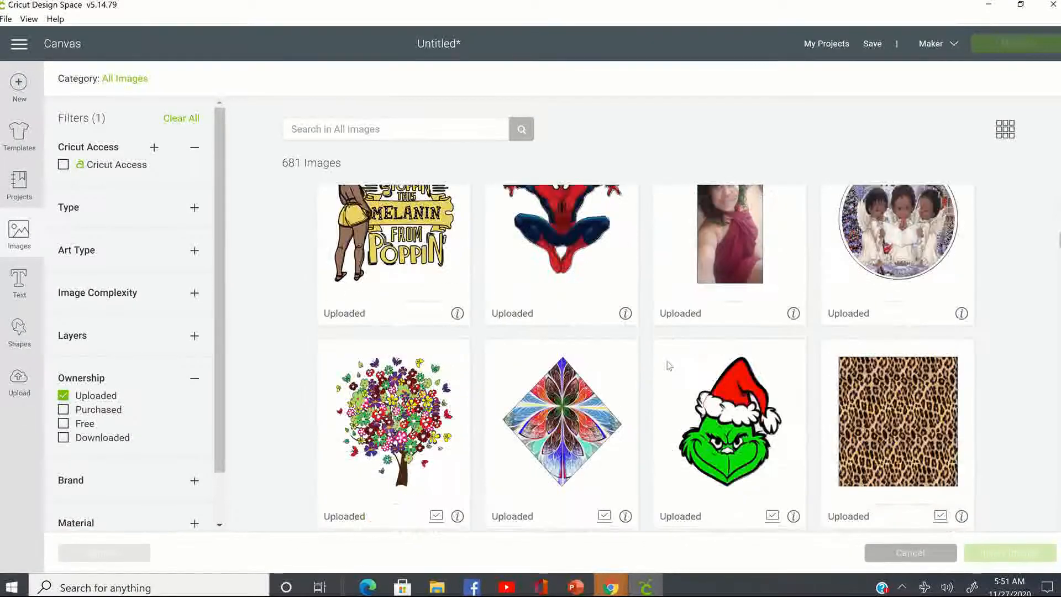
{"action": "scroll", "coordinate": [668, 360], "scroll_direction": "down", "scroll_amount": 3}
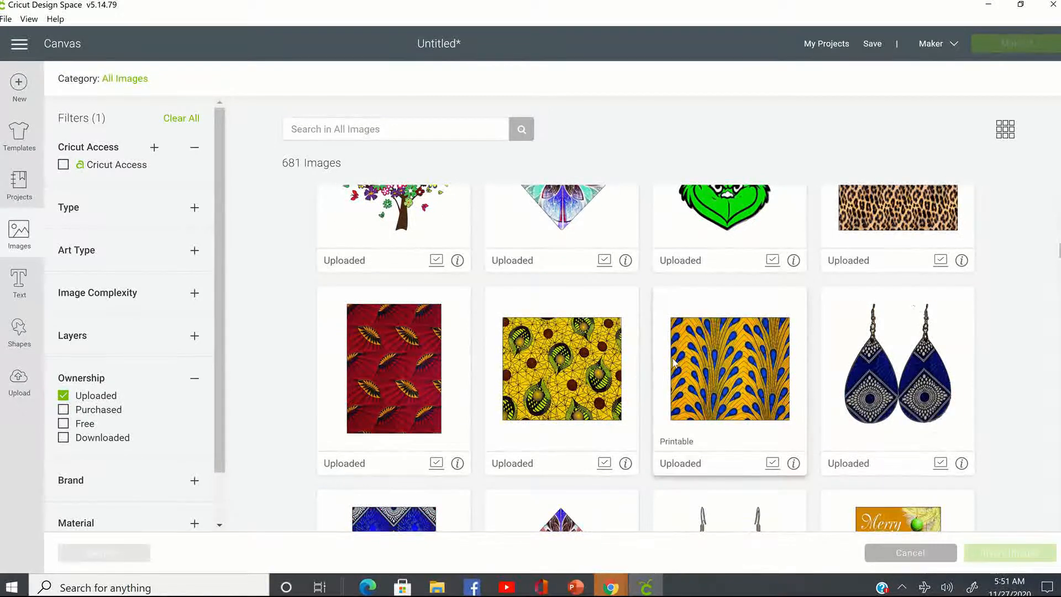
{"action": "scroll", "coordinate": [733, 346], "scroll_direction": "up", "scroll_amount": 4}
{"action": "left_click", "coordinate": [774, 458]}
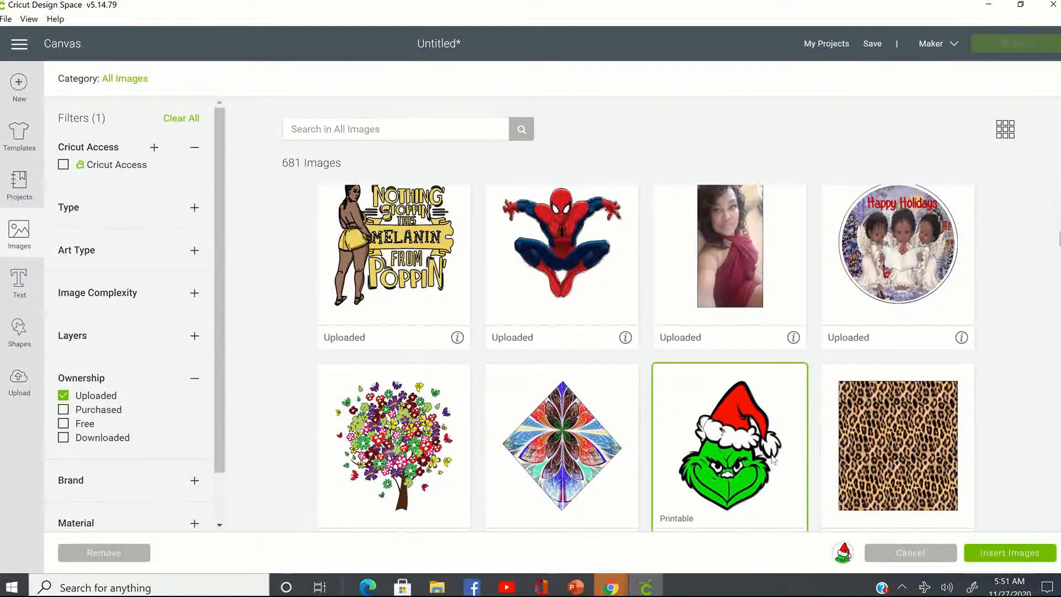
{"action": "left_click", "coordinate": [995, 555]}
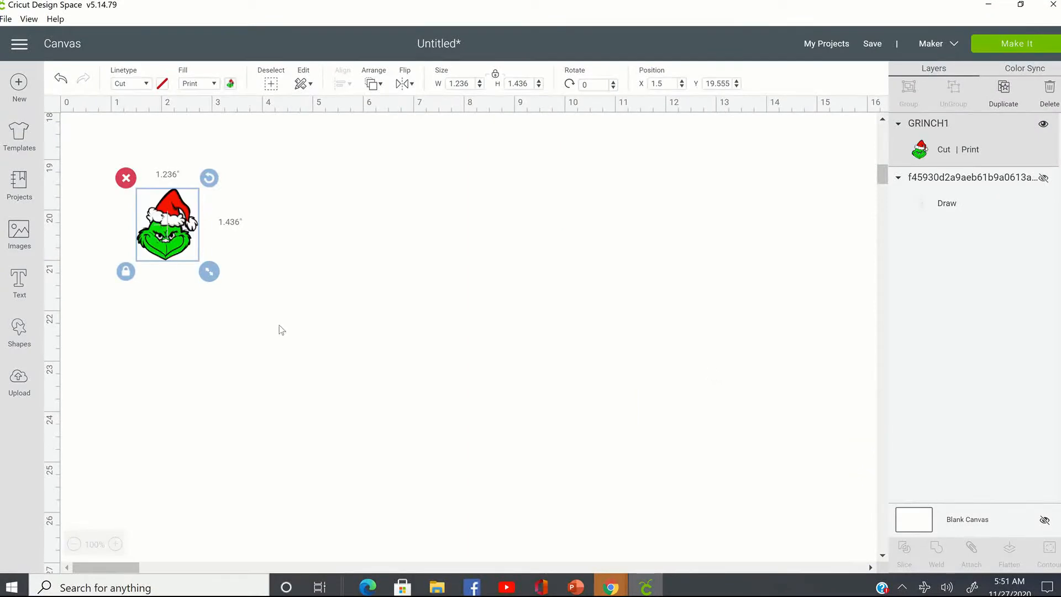
- Enlarge the Grinch image with unlocked proportions to about 9.76 inches wide and 7.13 inches high
{"action": "left_click_drag", "start_coordinate": [209, 271], "coordinate": [381, 423]}
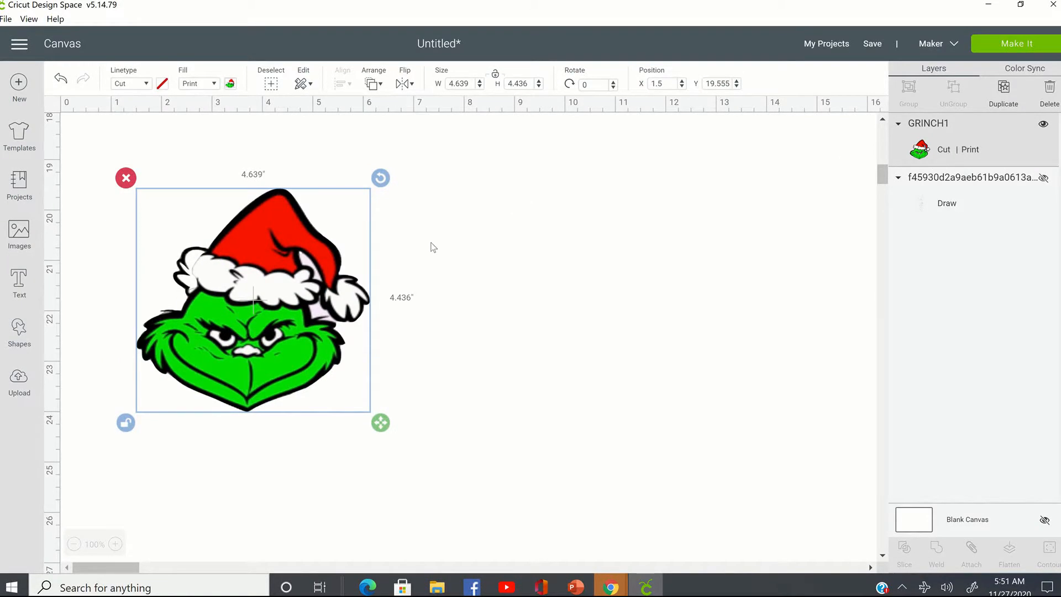
{"action": "left_click", "coordinate": [429, 351]}
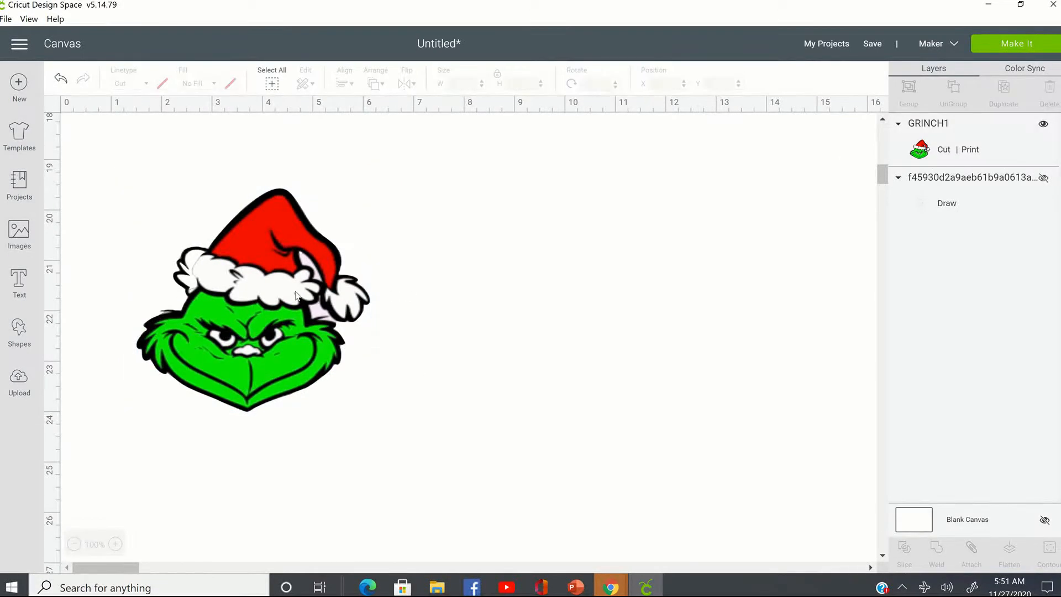
{"action": "left_click", "coordinate": [287, 337]}
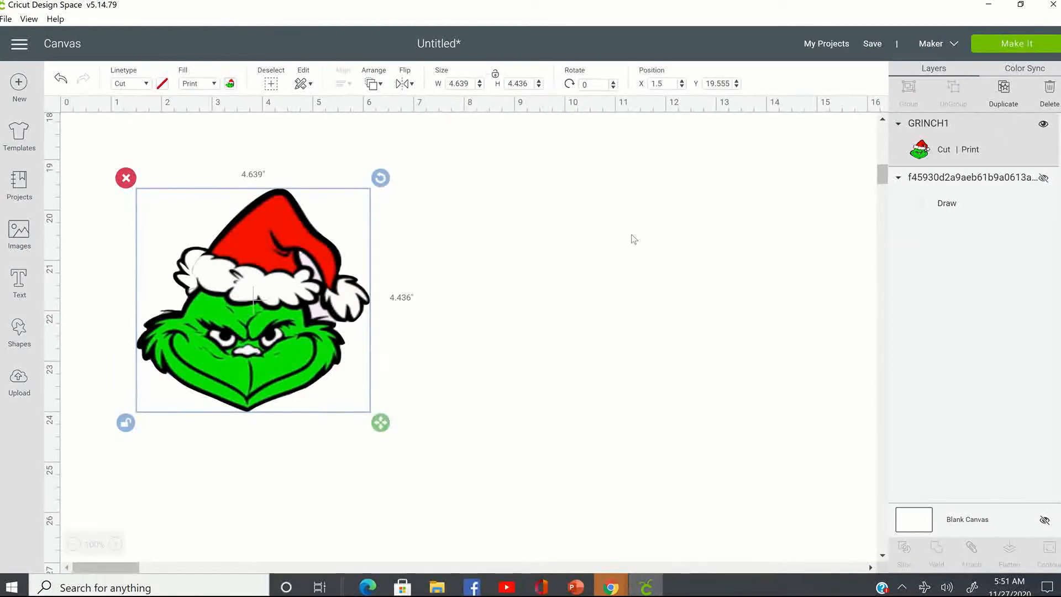
{"action": "left_click", "coordinate": [474, 284]}
{"action": "key", "text": "ctrl+a"}
{"action": "left_click_drag", "start_coordinate": [385, 430], "coordinate": [640, 557]}
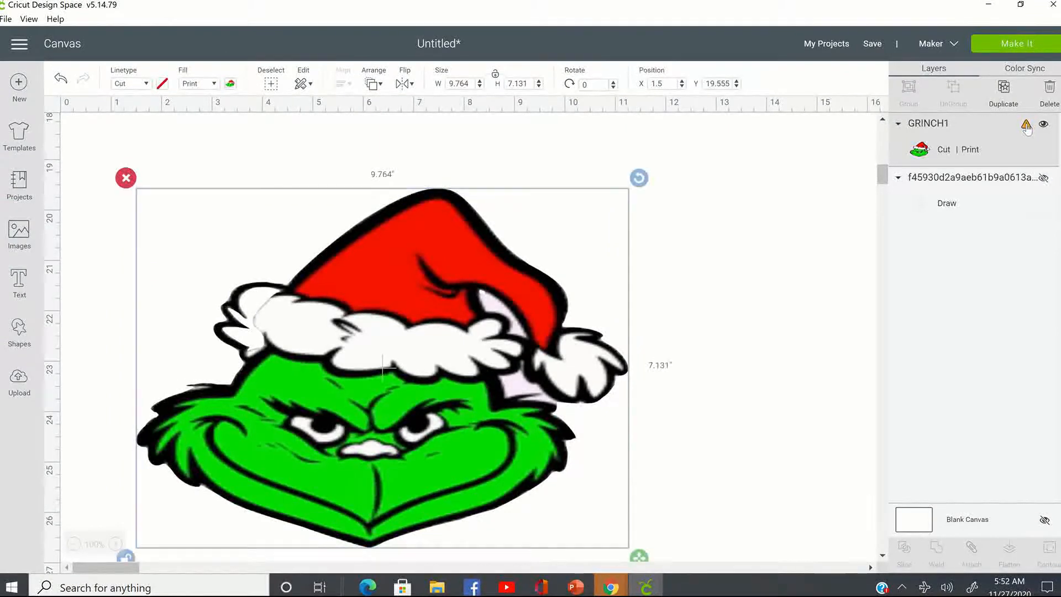
- Check the warning on the Grinch layer and move the image up the canvas to about X 1.18, Y 16.26
{"action": "left_click", "coordinate": [1027, 126]}
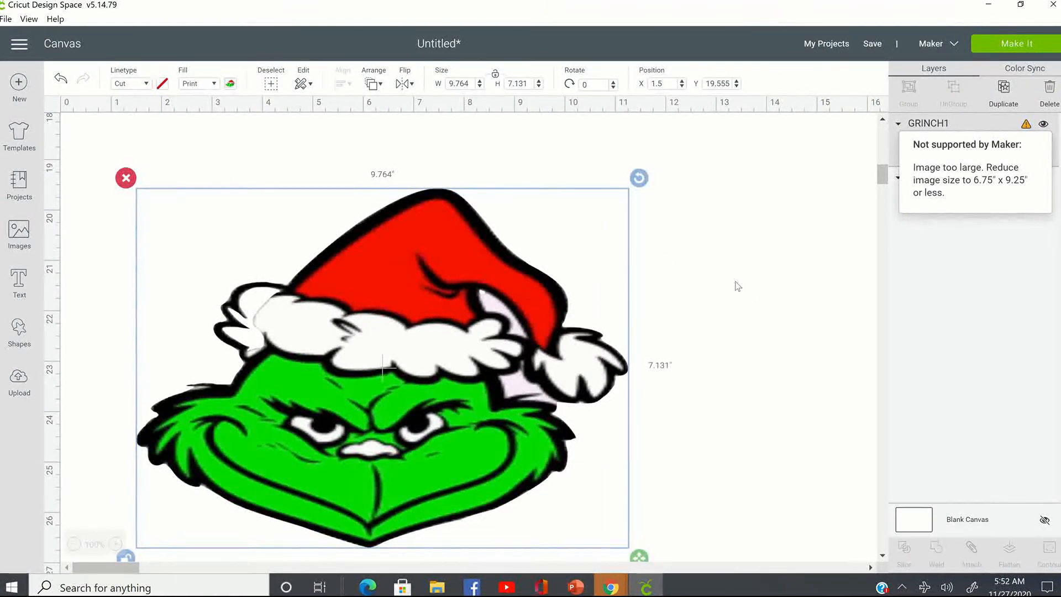
{"action": "left_click", "coordinate": [705, 287]}
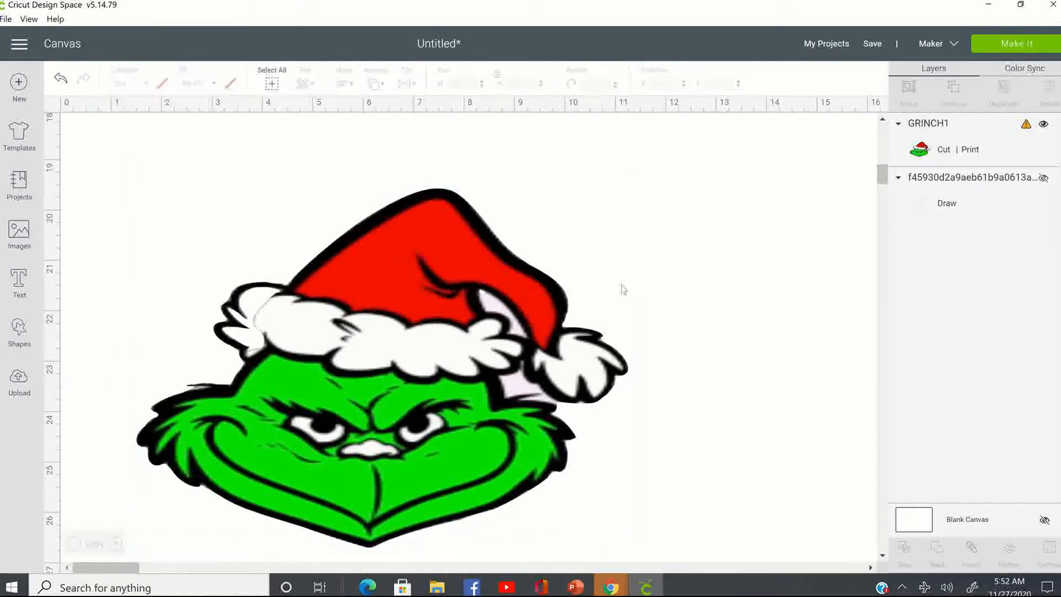
{"action": "left_click", "coordinate": [488, 300]}
{"action": "scroll", "coordinate": [481, 348], "scroll_direction": "down", "scroll_amount": 3}
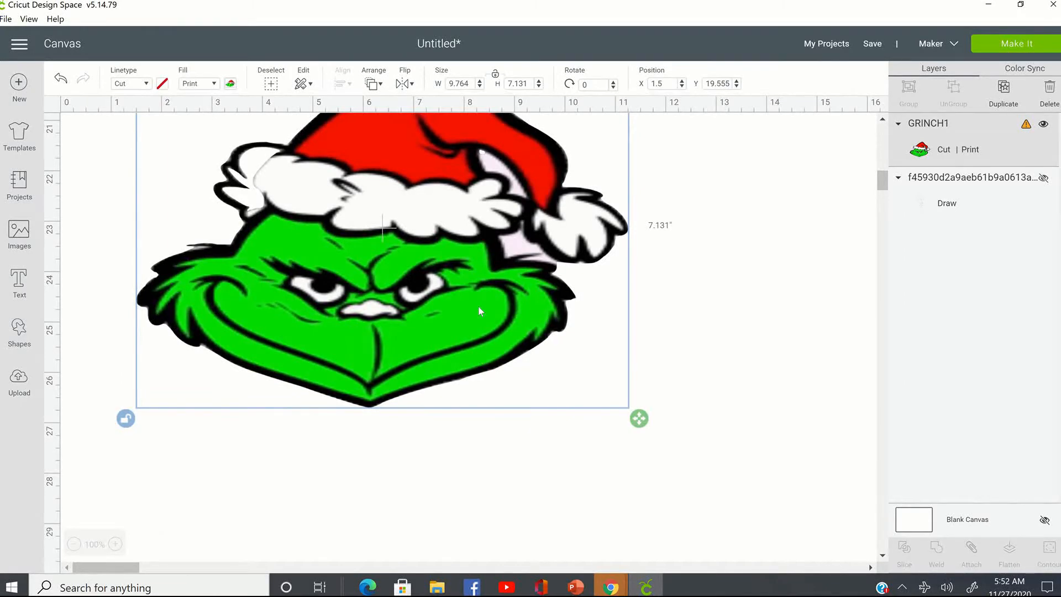
{"action": "scroll", "coordinate": [476, 302], "scroll_direction": "up", "scroll_amount": 6}
{"action": "left_click_drag", "start_coordinate": [417, 333], "coordinate": [411, 221]}
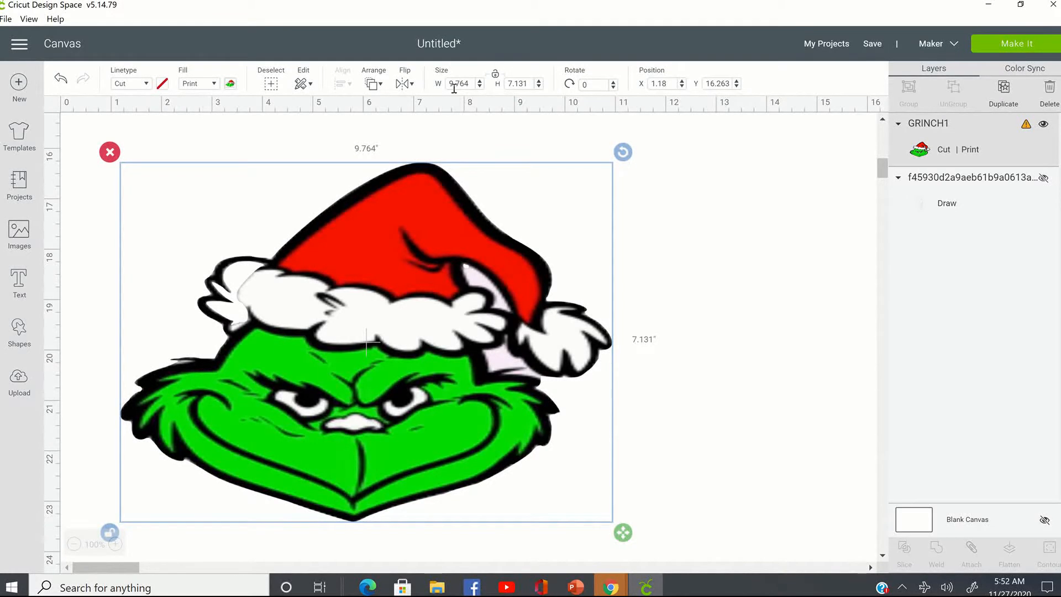
- Lock the Grinch image's proportions and set its width to 6.75 inches
{"action": "left_click", "coordinate": [495, 75]}
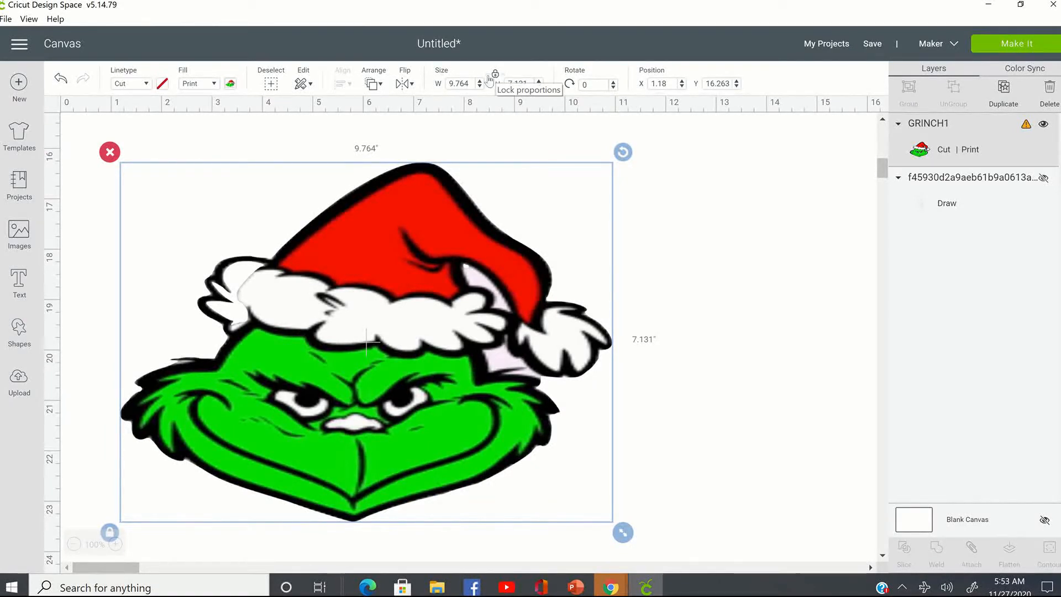
{"action": "left_click", "coordinate": [449, 84]}
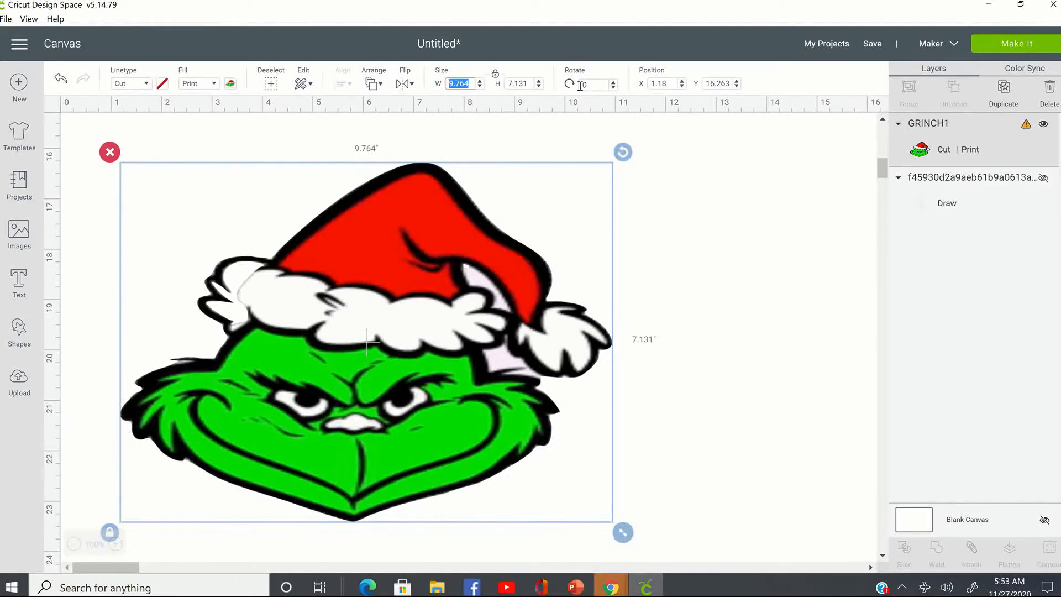
{"action": "type", "text": "6.75"}
{"action": "key", "text": "Tab"}
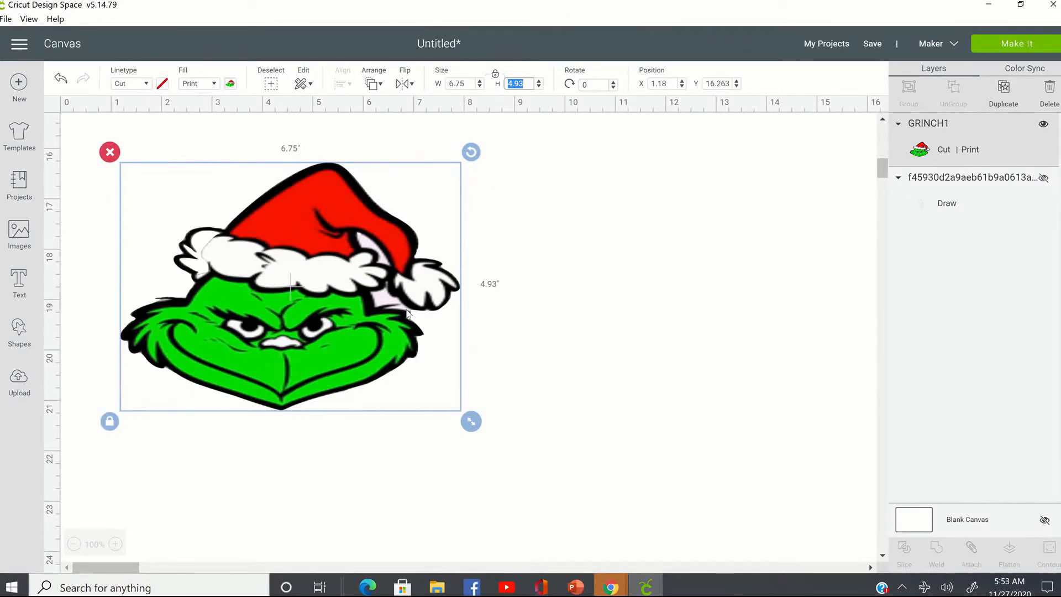
{"action": "left_click", "coordinate": [511, 239]}
{"action": "left_click", "coordinate": [376, 249]}
- Send the project to be made, accept the prepared letter-size mat and open the print setup
{"action": "left_click", "coordinate": [993, 44]}
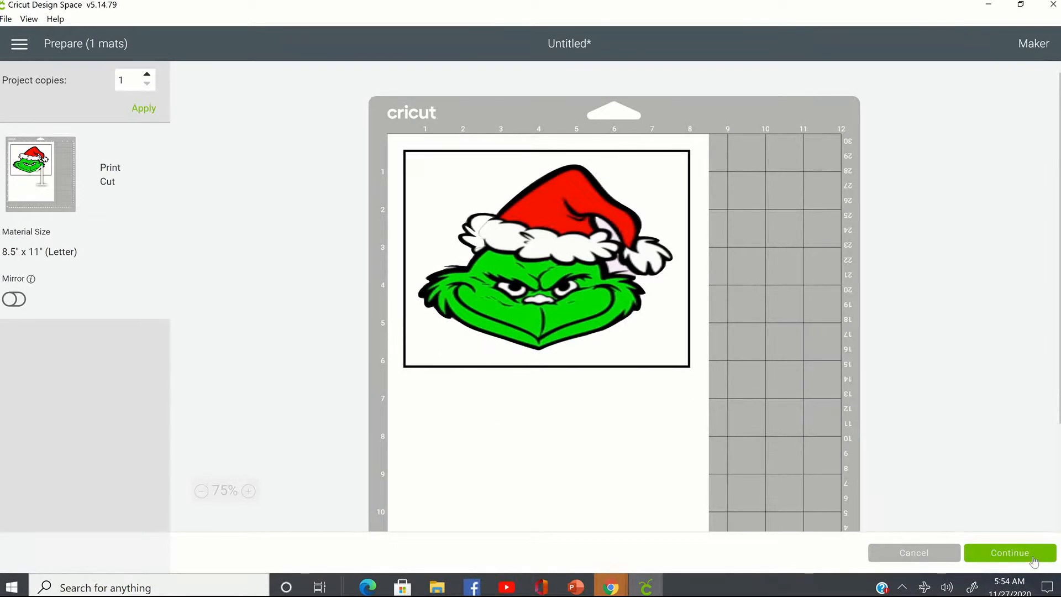
{"action": "left_click", "coordinate": [1010, 553]}
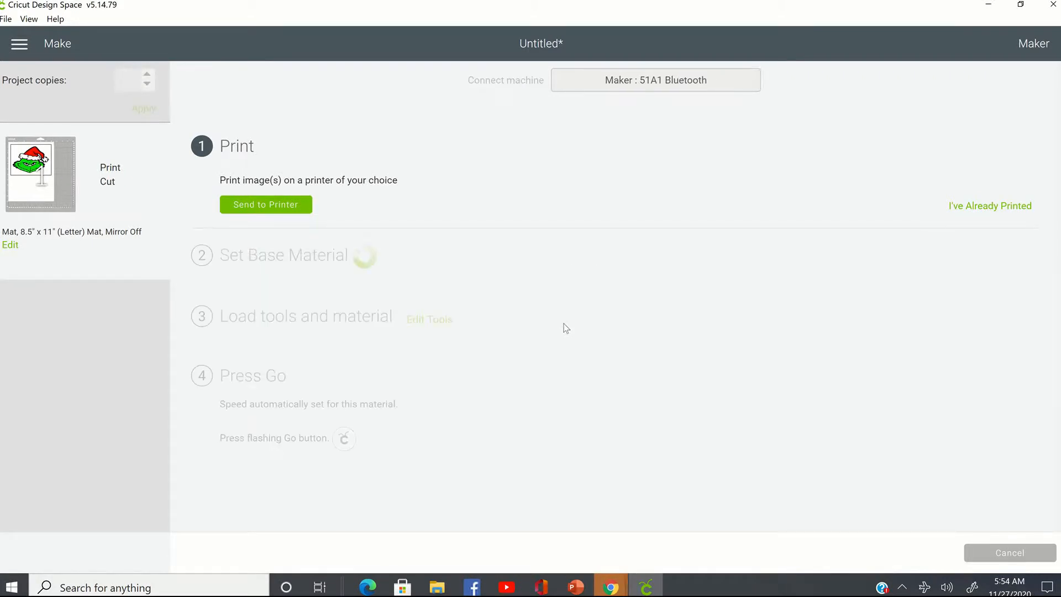
{"action": "left_click", "coordinate": [292, 205]}
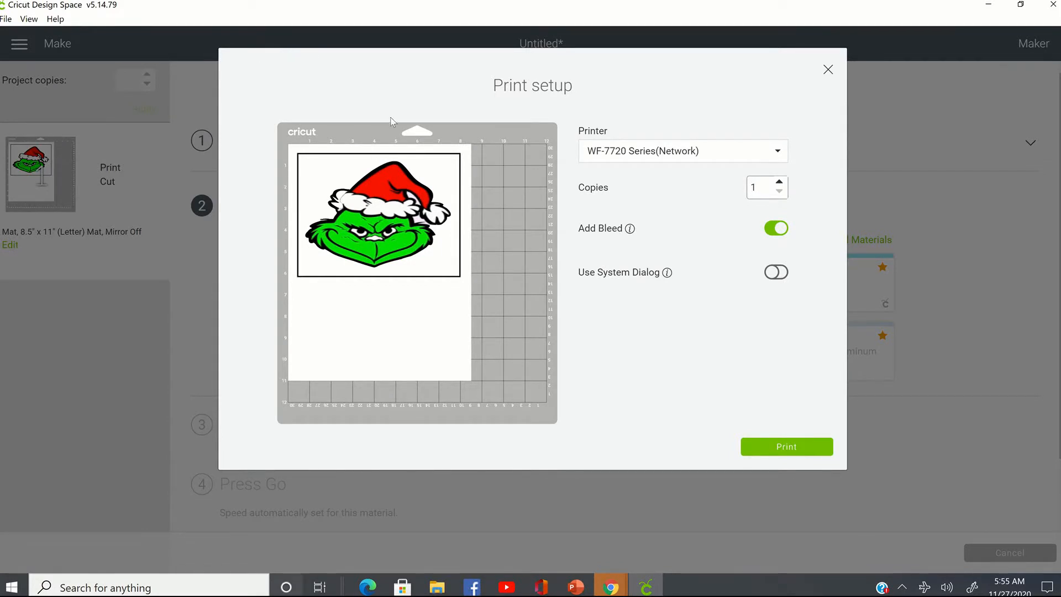
- Print one copy on the HP OfficeJet Pro 6960 PCL-3 (Network) printer with Add Bleed turned off
{"action": "mouse_move", "coordinate": [684, 3]}
{"action": "left_click", "coordinate": [679, 156]}
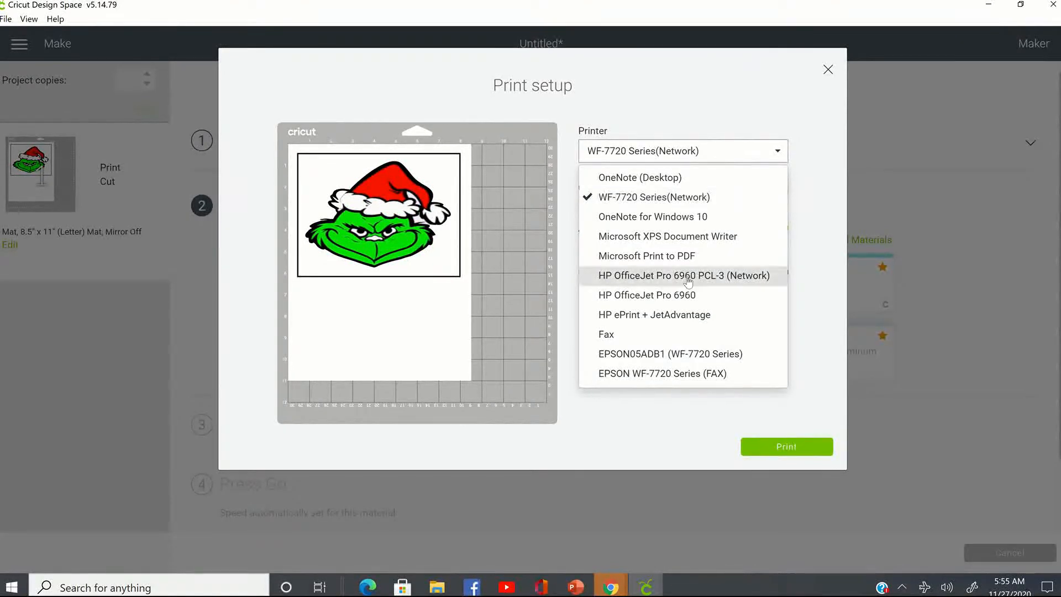
{"action": "left_click", "coordinate": [725, 275]}
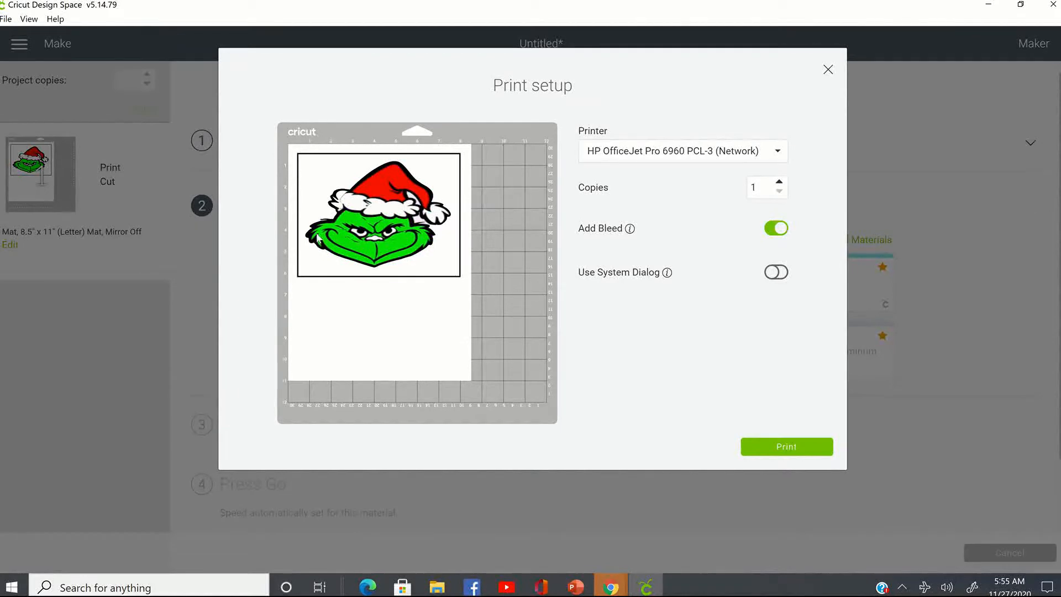
{"action": "left_click", "coordinate": [769, 227]}
{"action": "left_click", "coordinate": [776, 272]}
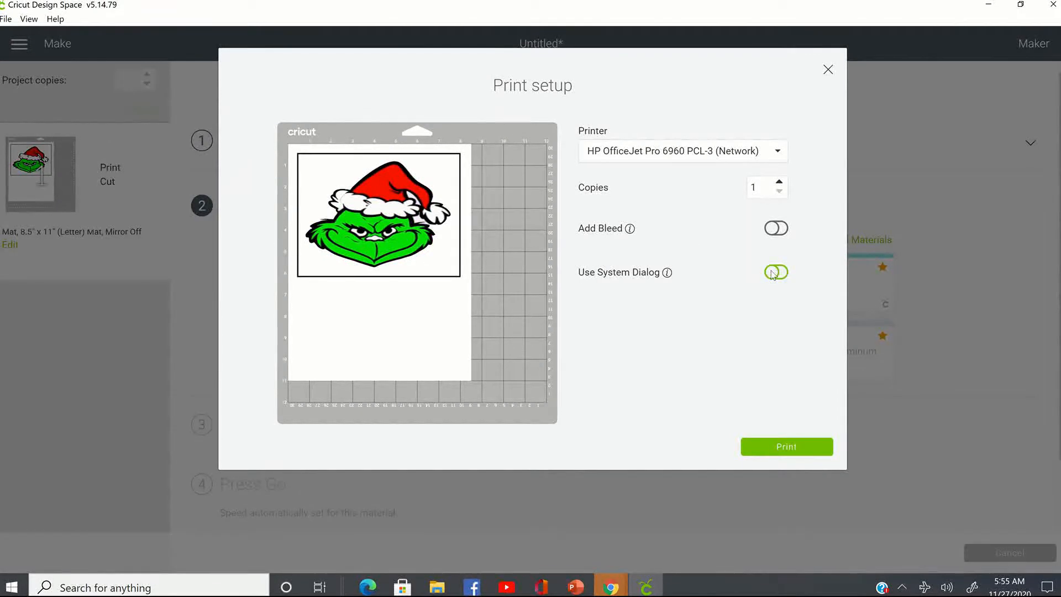
{"action": "left_click", "coordinate": [790, 447]}
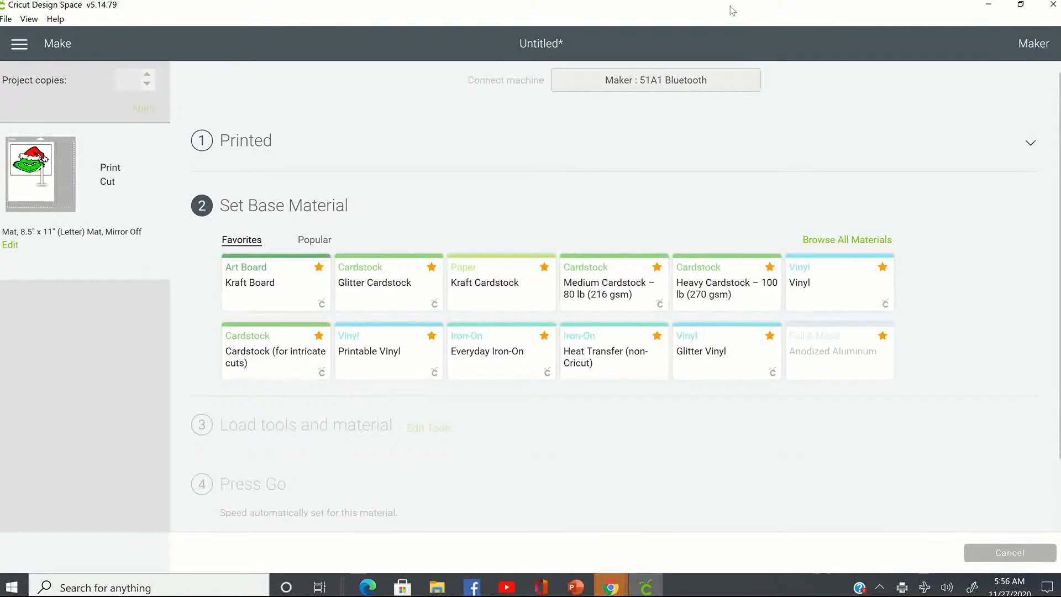
{"action": "mouse_move", "coordinate": [687, 6]}
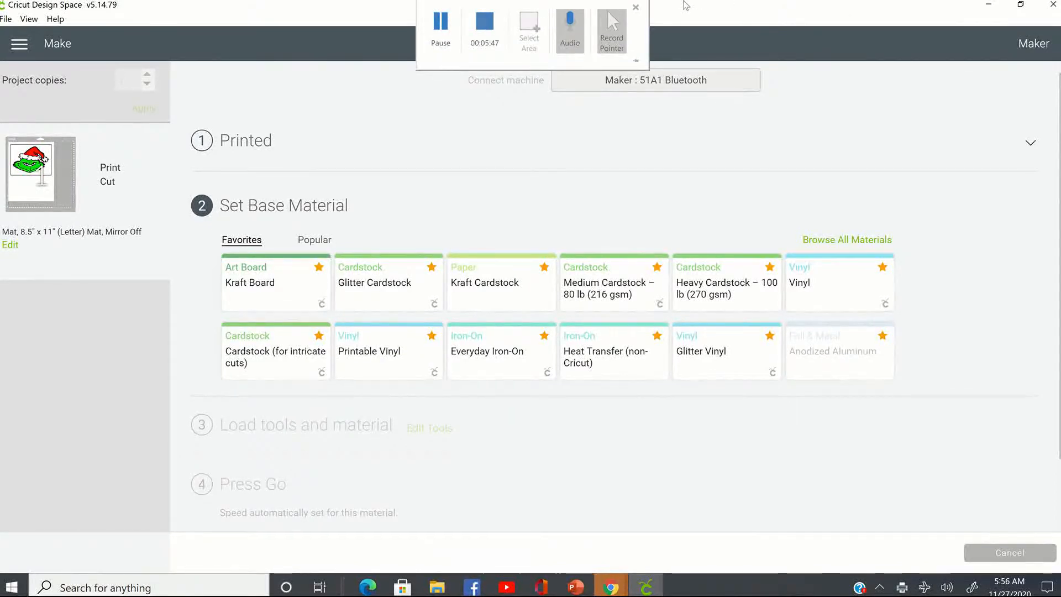
{"action": "left_click", "coordinate": [636, 9]}
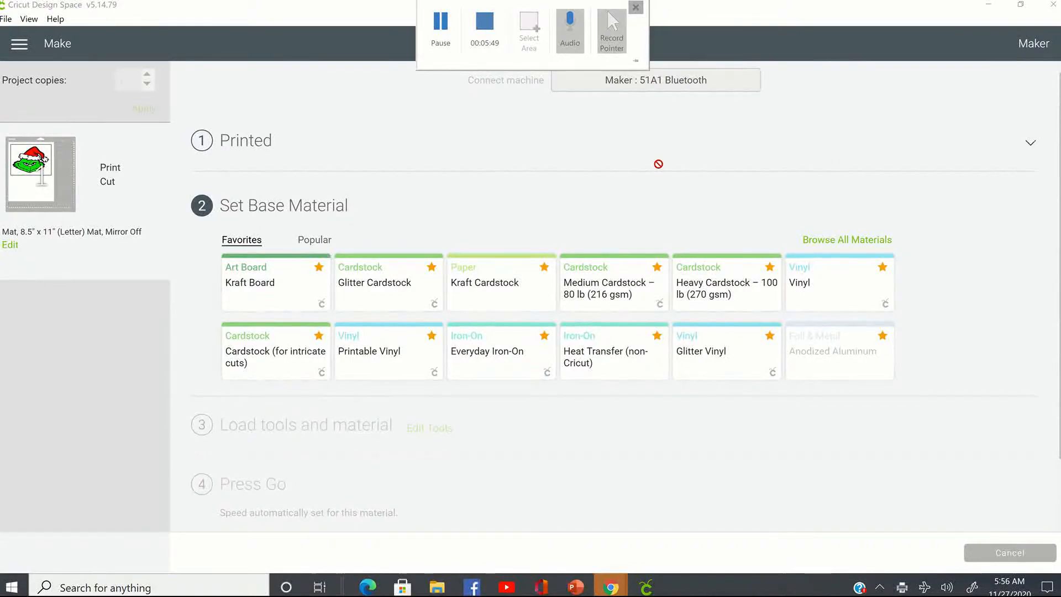